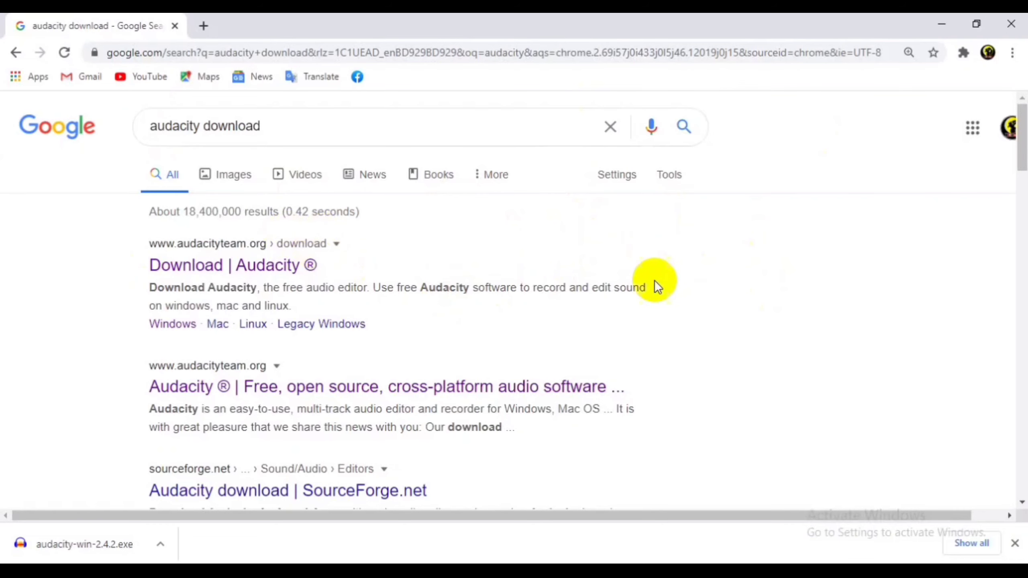
# - Open the official Audacity website from the "audacity download" search results
pyautogui.tripleClick(321, 122)
pyautogui.moveTo(243, 126); pyautogui.dragTo(333, 124)
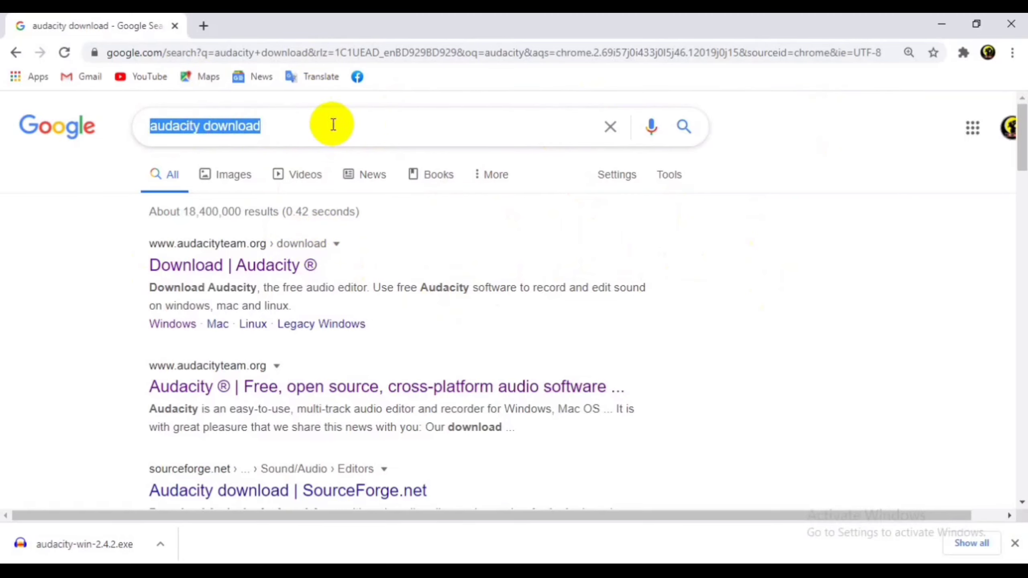
pyautogui.click(332, 124)
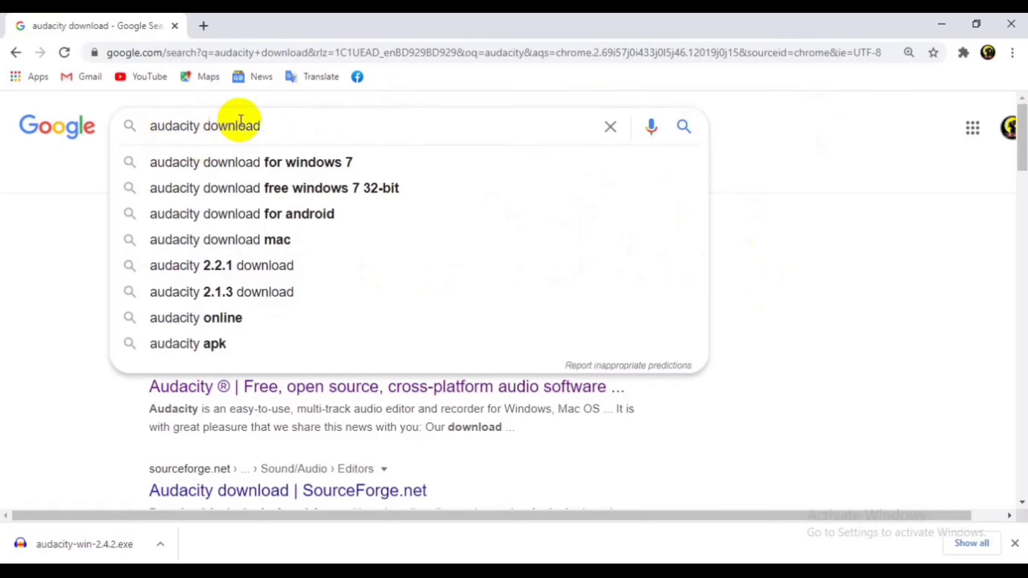
pyautogui.click(885, 236)
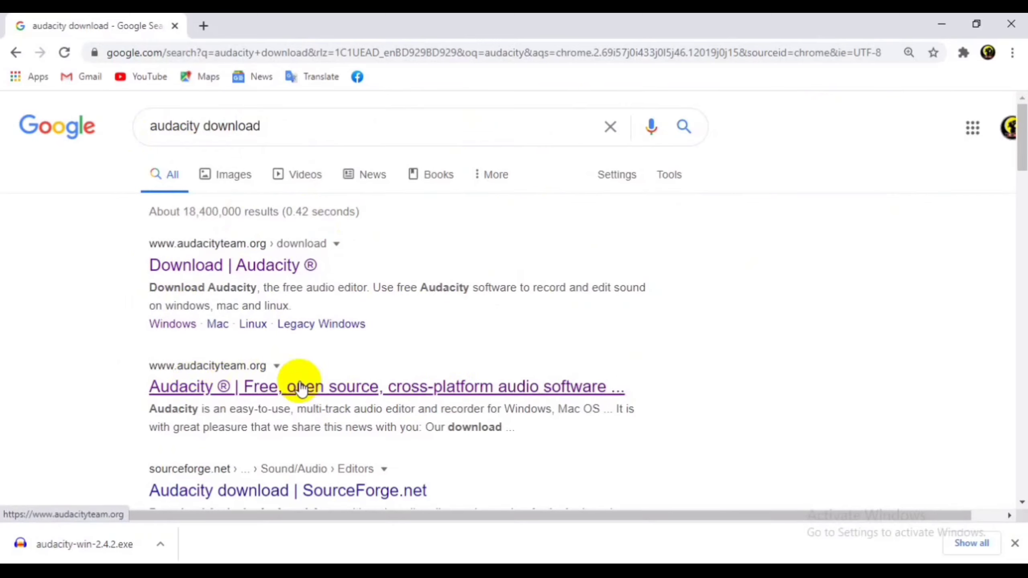
pyautogui.click(273, 397)
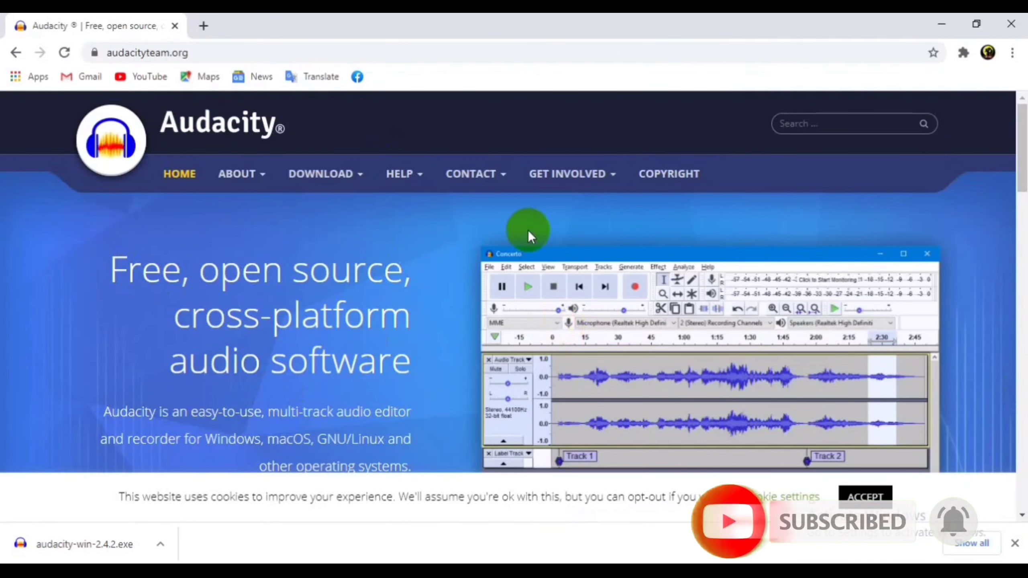
# - Look over the Audacity home page and open its download page
pyautogui.scroll(-5, 344, 292)
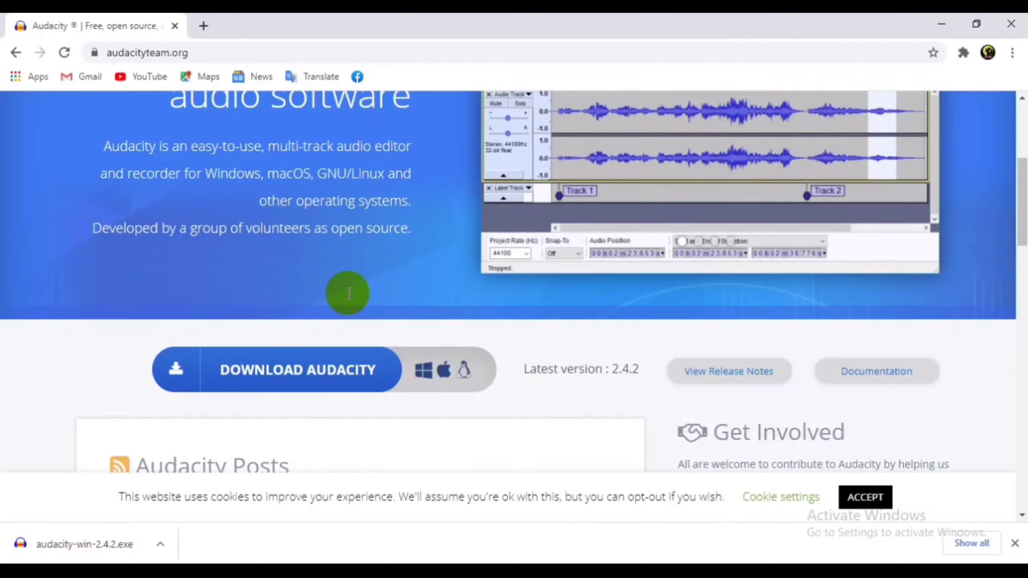
pyautogui.scroll(-8, 387, 304)
pyautogui.scroll(10, 387, 304)
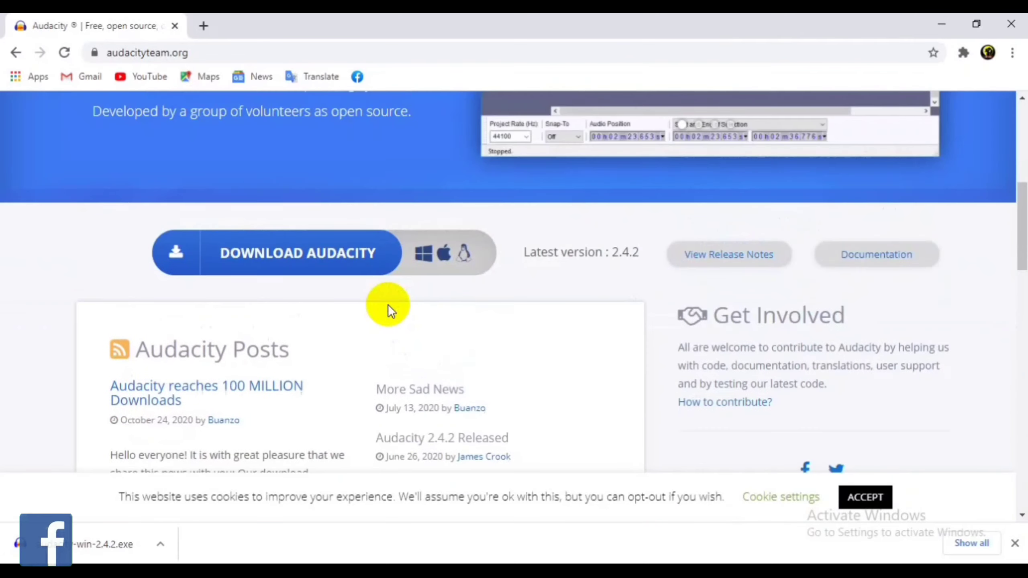
pyautogui.scroll(3, 388, 305)
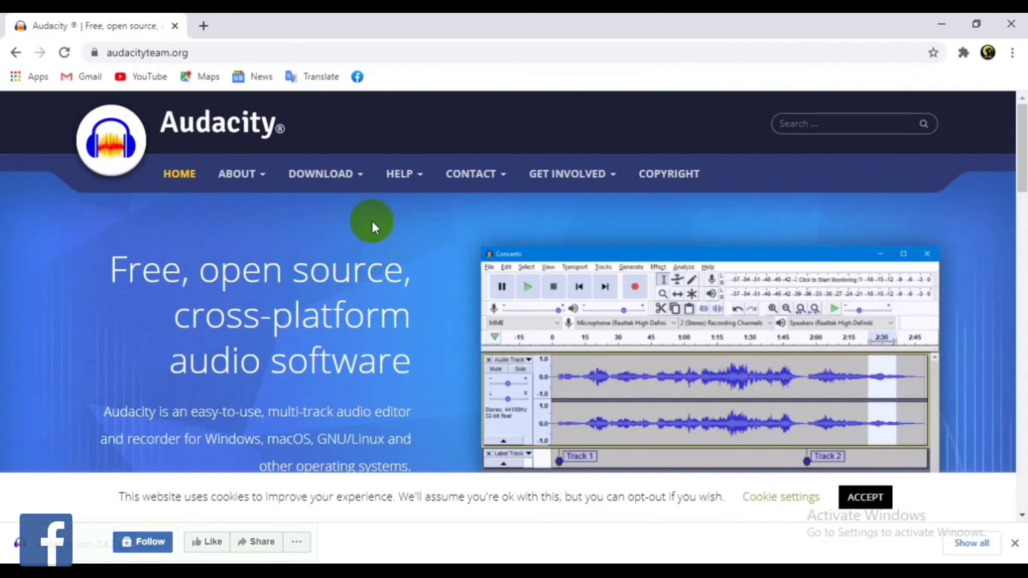
pyautogui.scroll(-4, 246, 234)
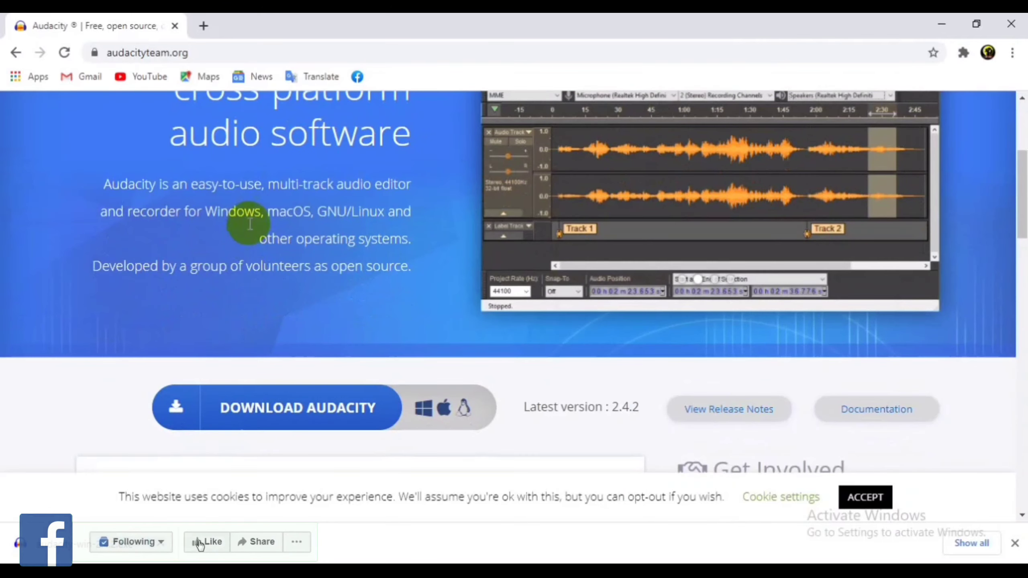
pyautogui.scroll(-2, 378, 184)
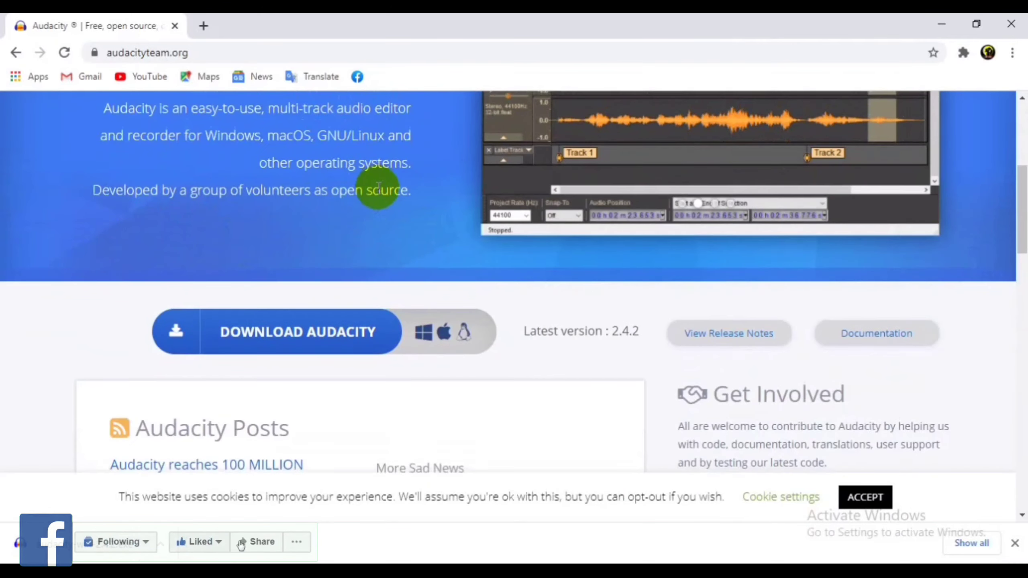
pyautogui.click(251, 344)
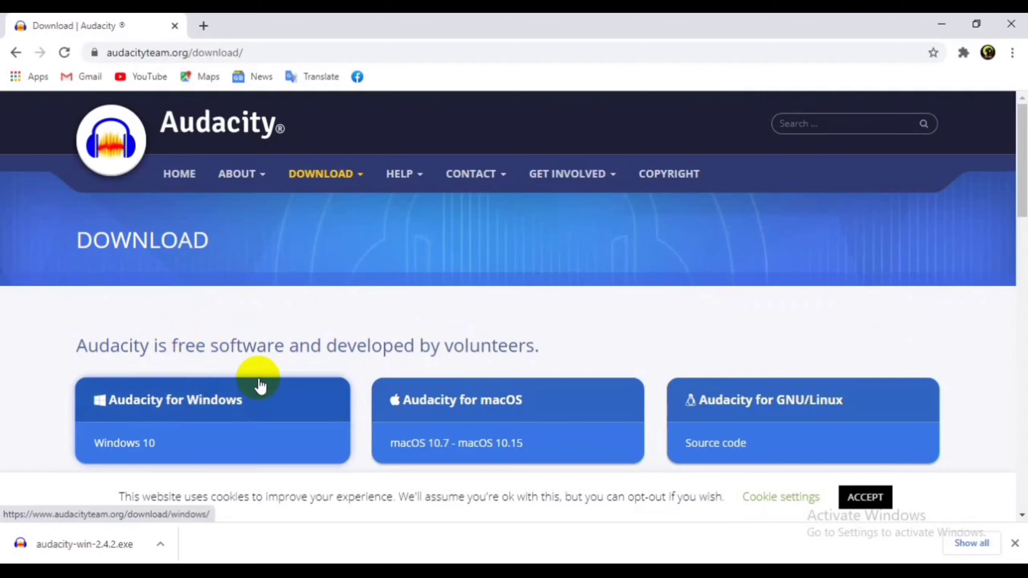
# - Choose Audacity for Windows on the download page
pyautogui.click(171, 414)
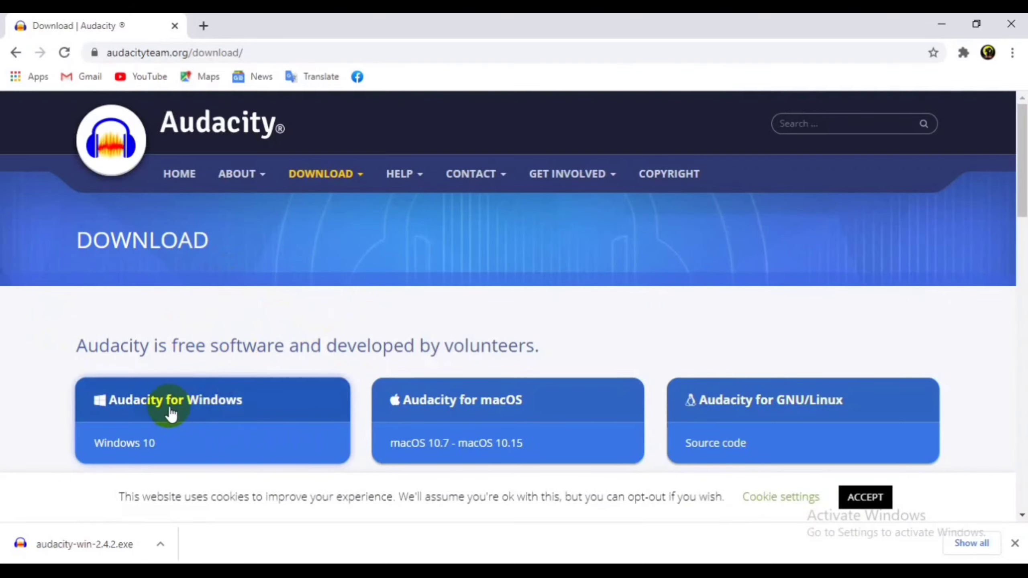
pyautogui.scroll(-2, 207, 421)
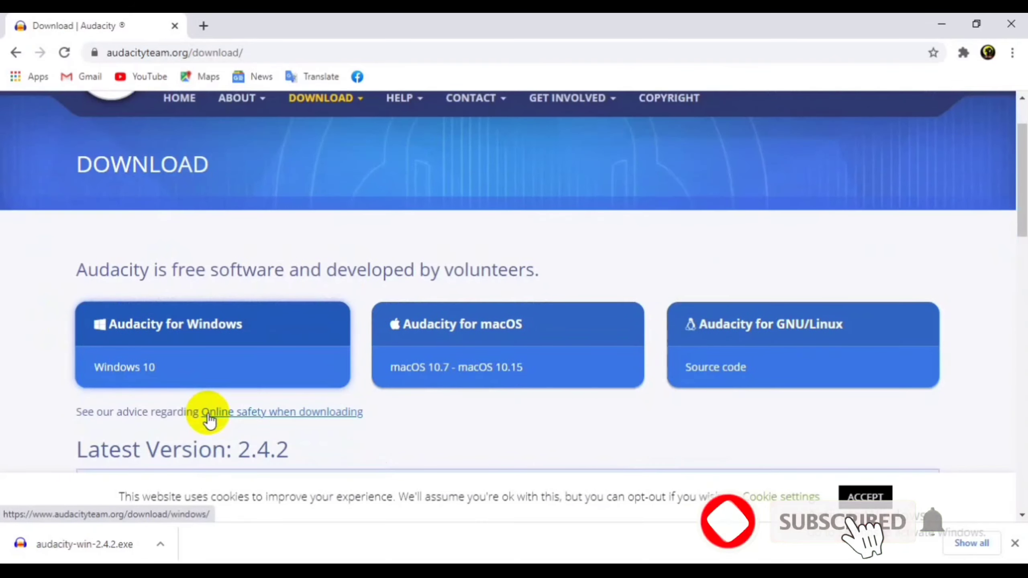
pyautogui.click(198, 349)
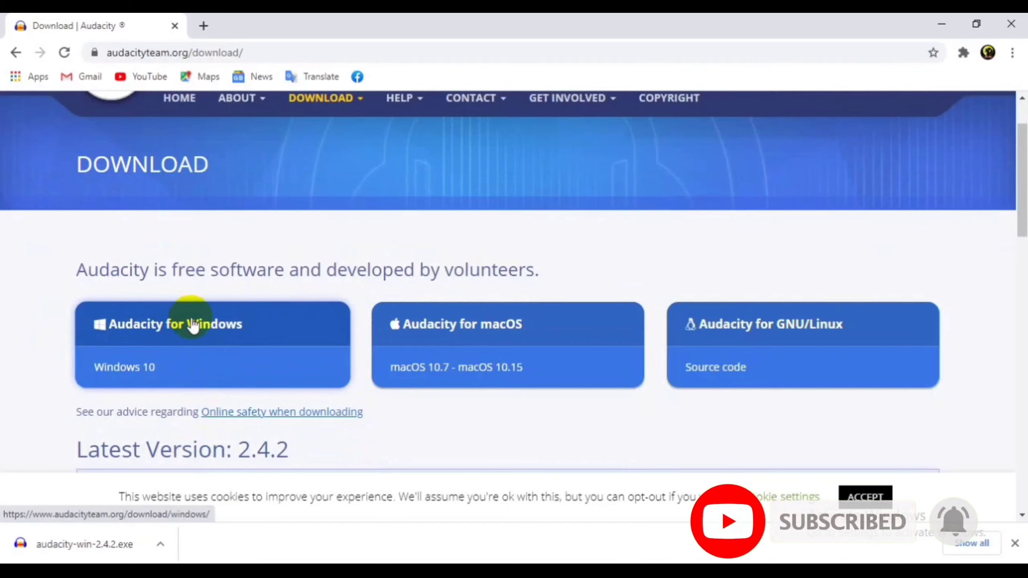
pyautogui.click(155, 344)
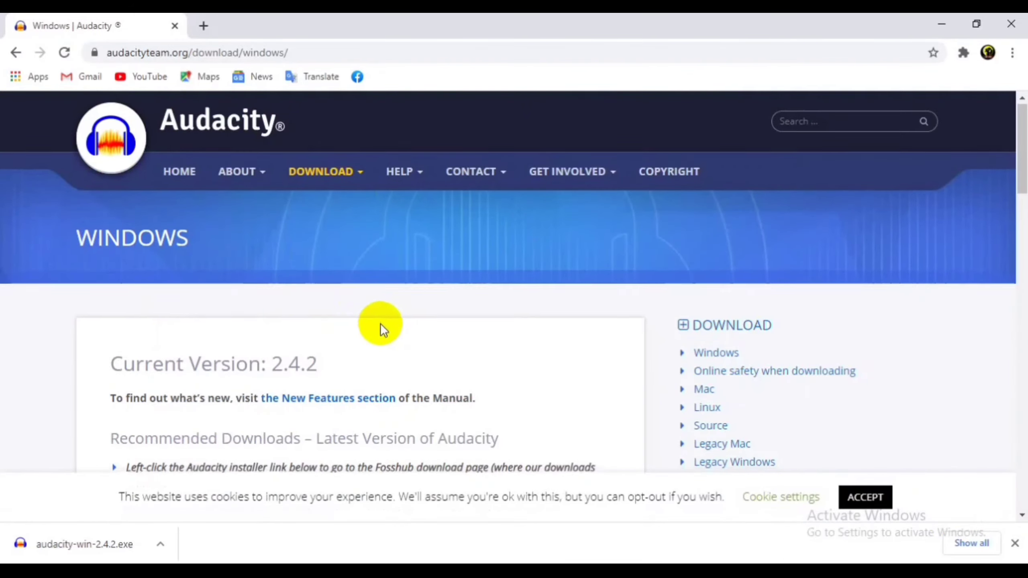
# - Follow the Audacity 2.4.2 installer link, the version that includes the user manual, to its FossHub download page
pyautogui.scroll(-5, 380, 323)
pyautogui.scroll(-2, 373, 311)
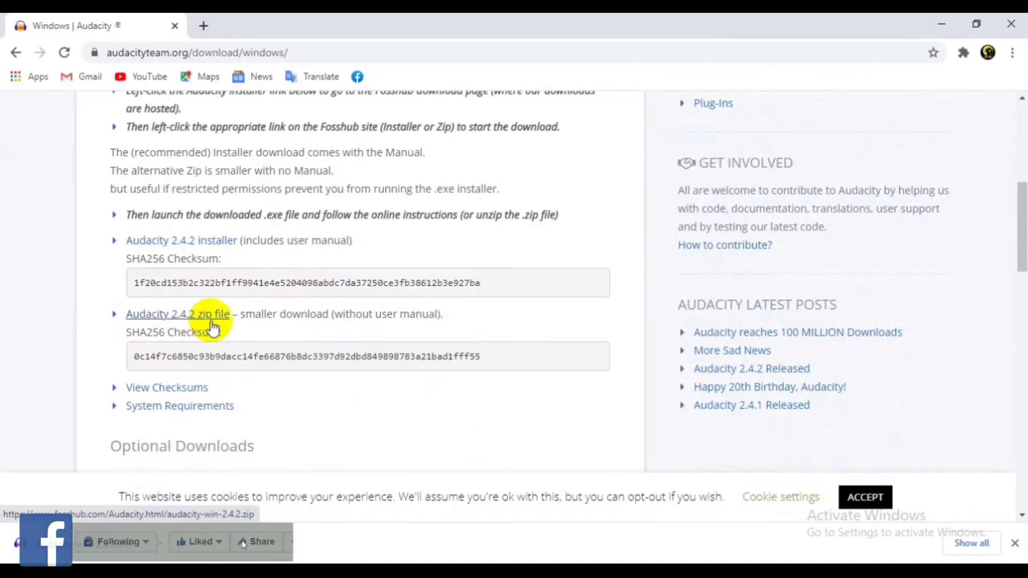
pyautogui.click(176, 242)
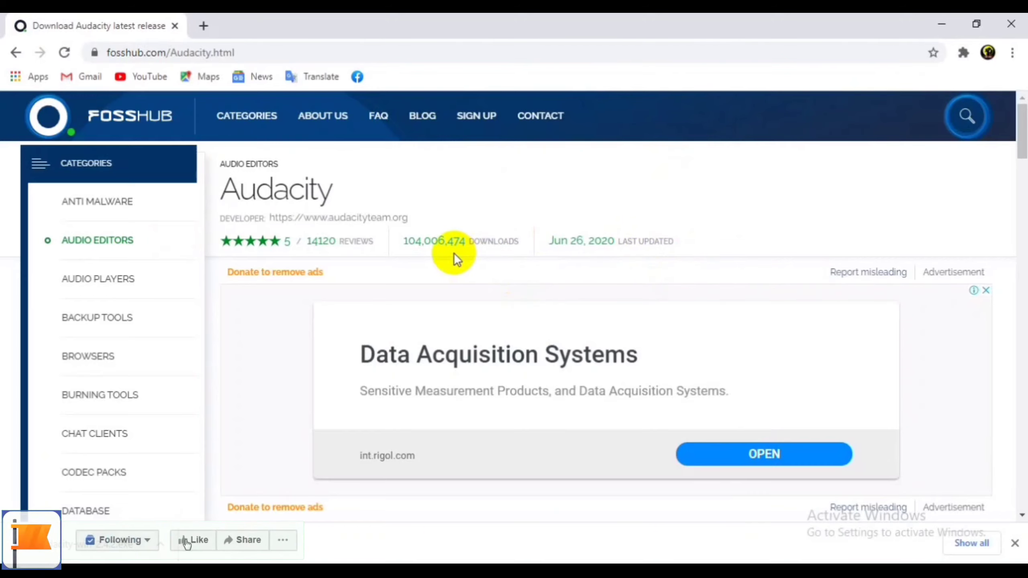
# - Start downloading the Audacity Windows Installer from FossHub and pause that new download
pyautogui.scroll(-3, 454, 252)
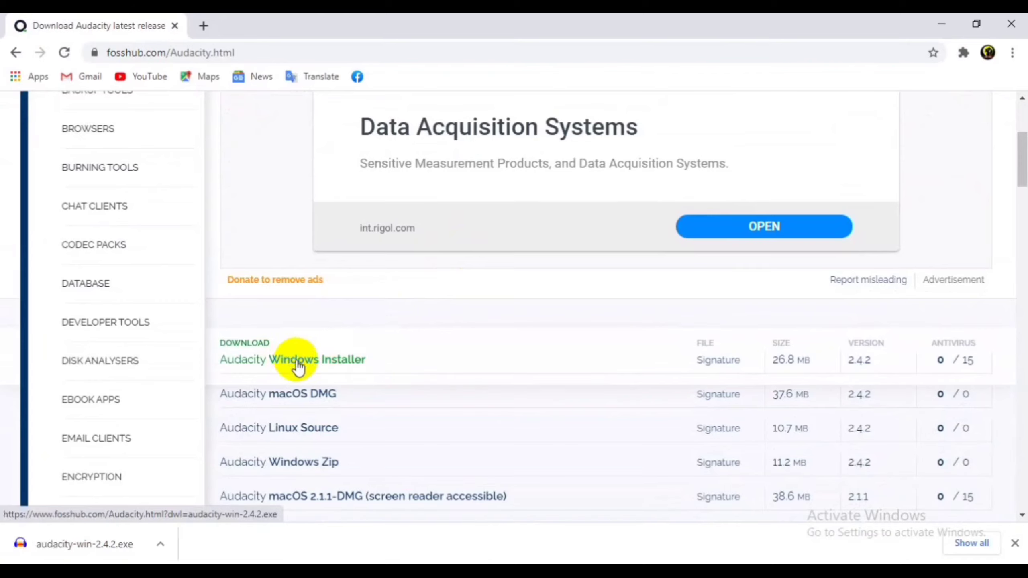
pyautogui.click(298, 362)
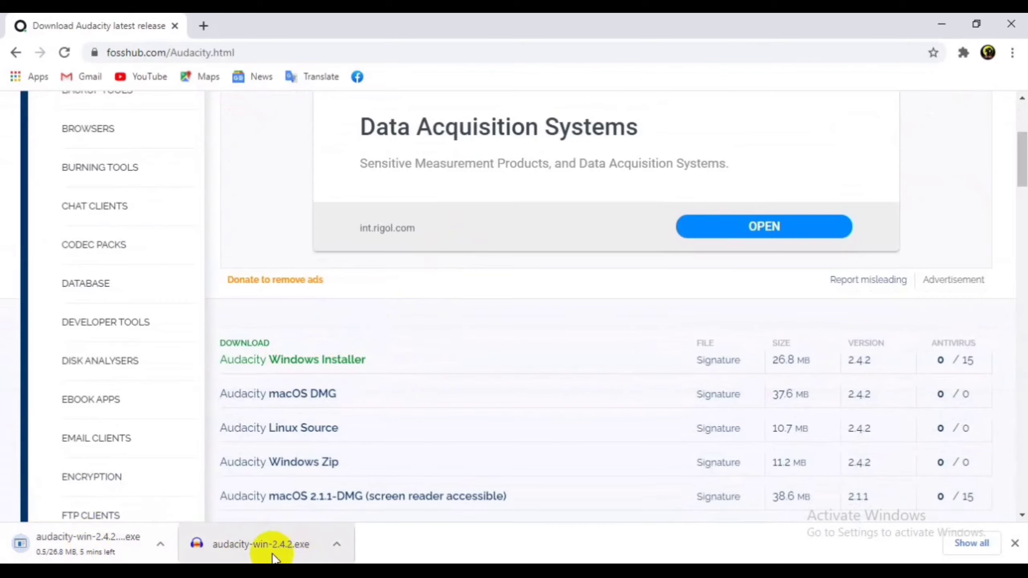
pyautogui.click(161, 543)
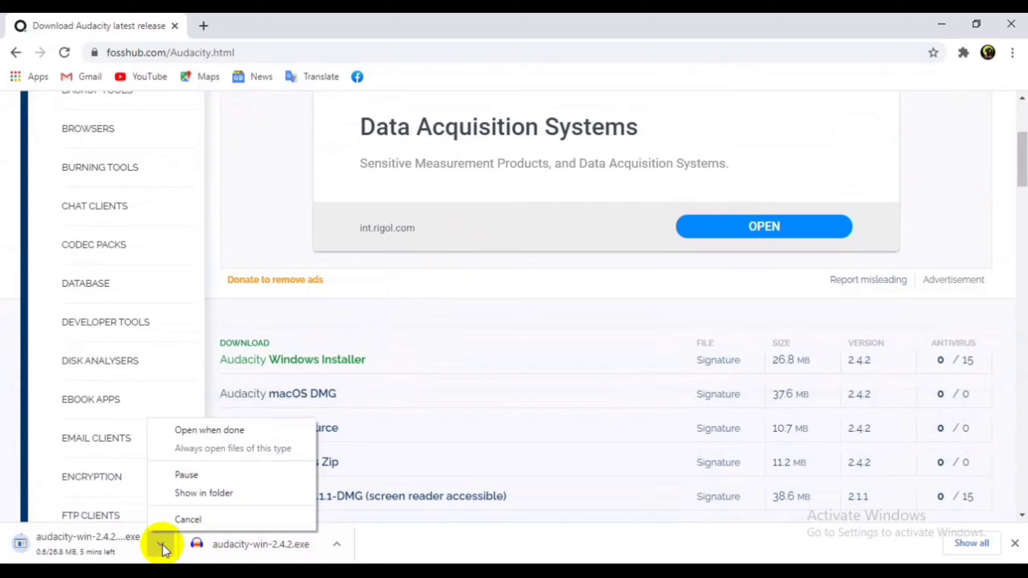
pyautogui.click(188, 475)
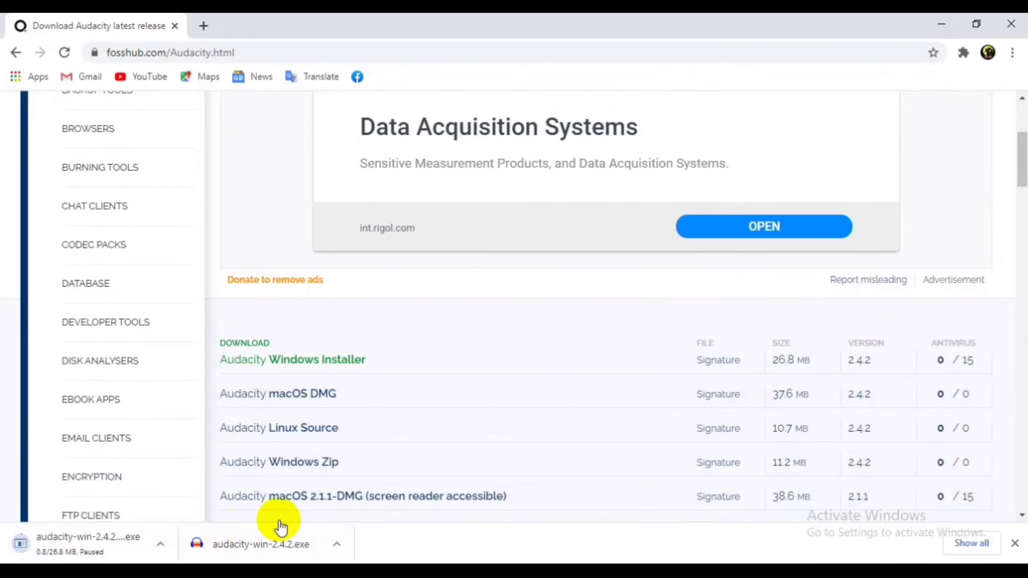
pyautogui.rightClick(263, 543)
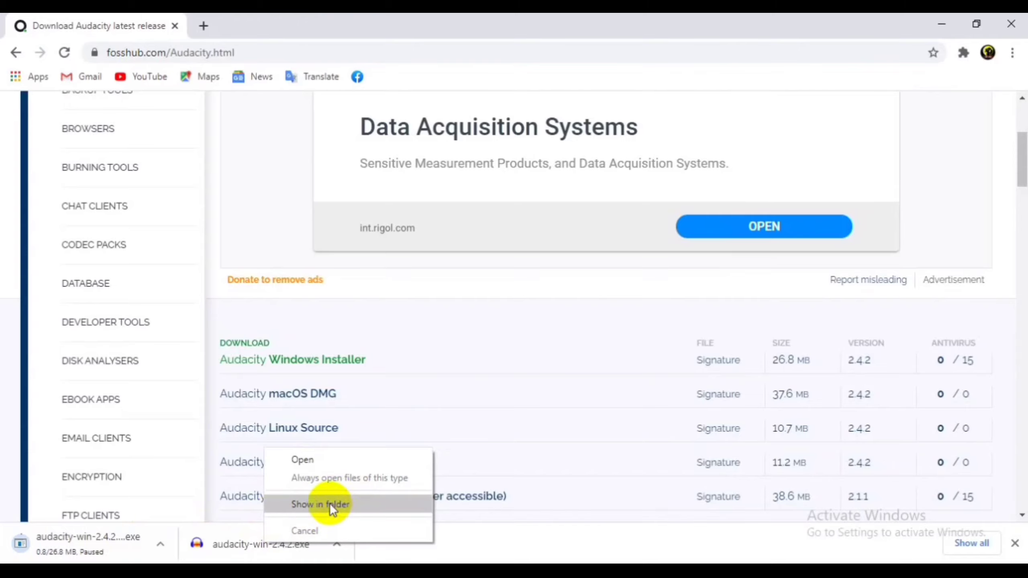
pyautogui.click(306, 459)
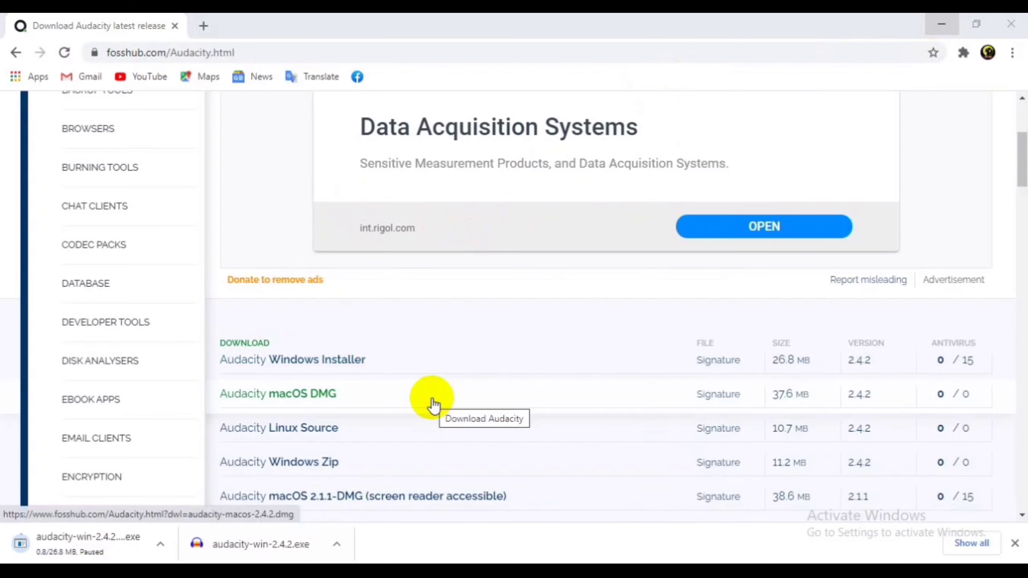
pyautogui.click(941, 23)
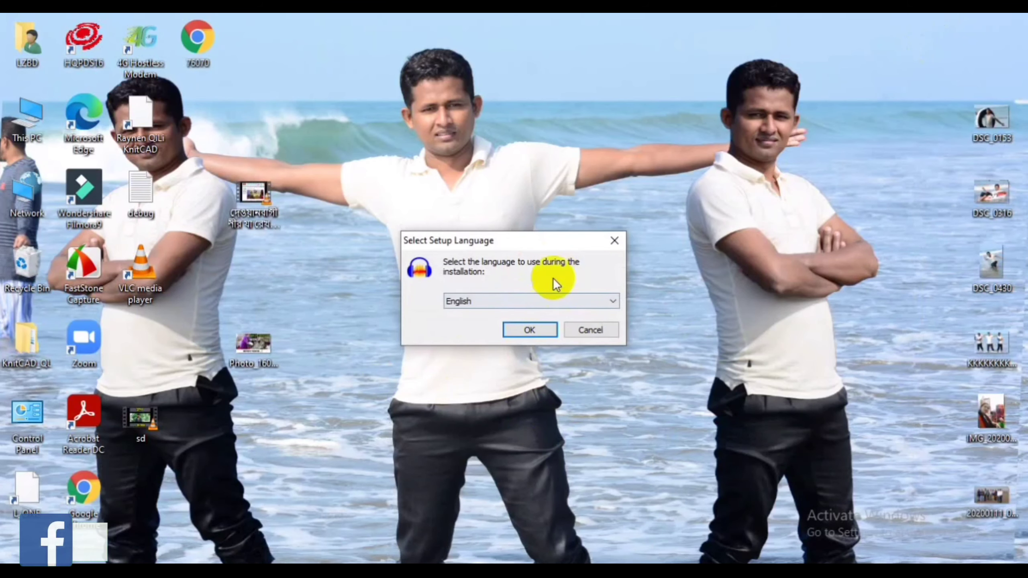
pyautogui.click(615, 239)
# - Run the audacity-win-2.4.2 installer from the Downloads folder in File Explorer and minimize the folder window
pyautogui.doubleClick(24, 131)
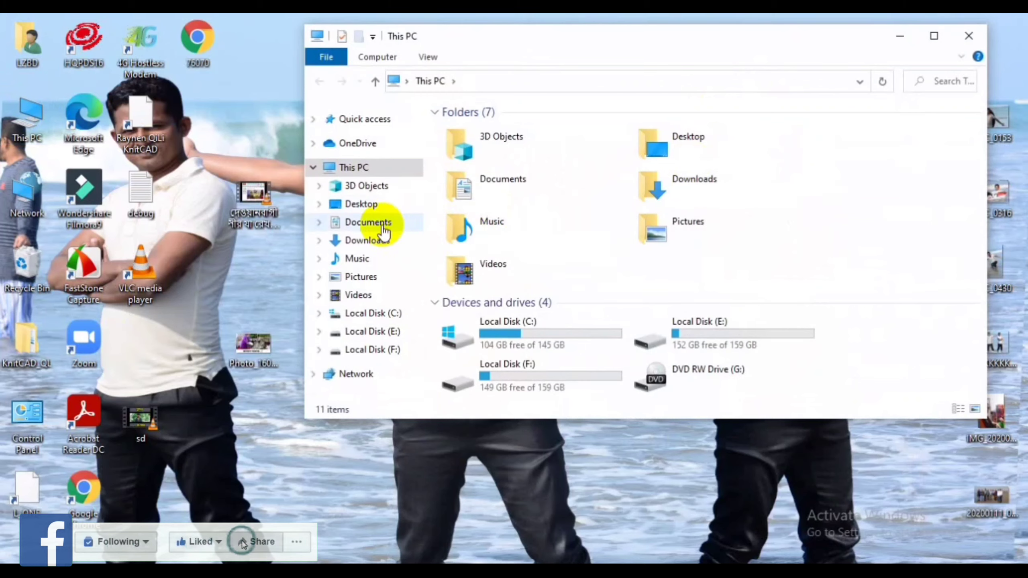
pyautogui.click(368, 240)
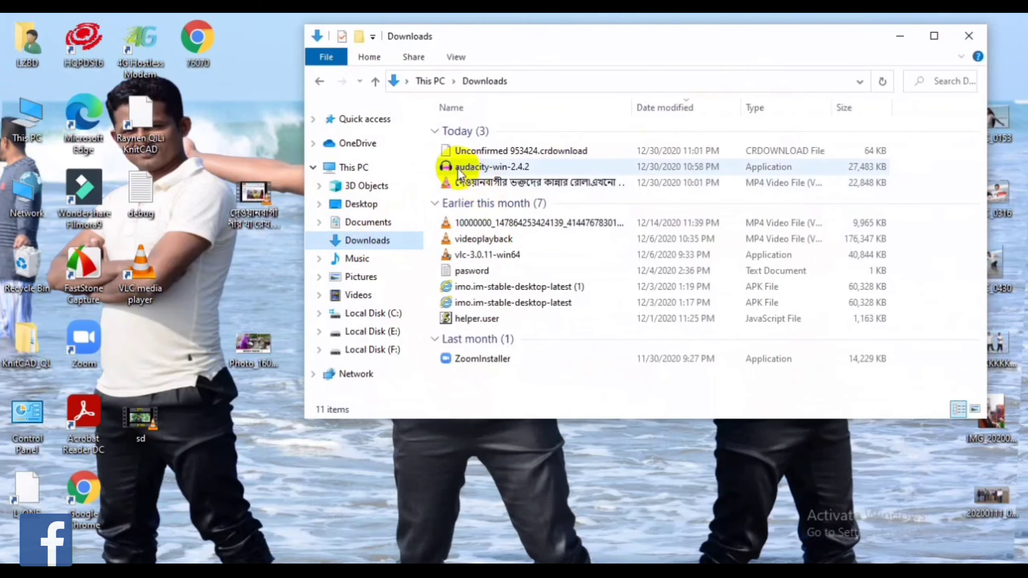
pyautogui.moveTo(491, 167)
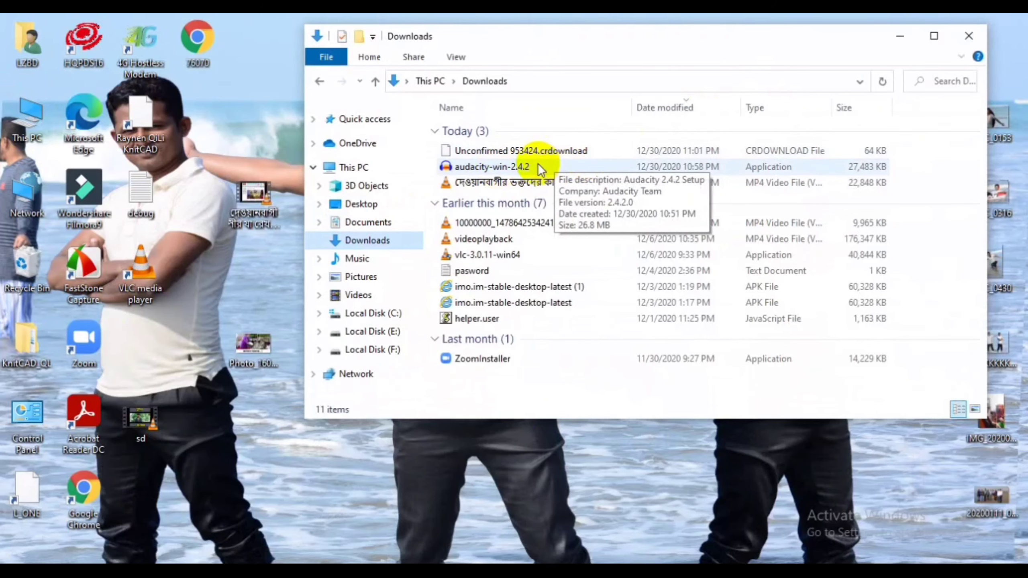
pyautogui.doubleClick(492, 170)
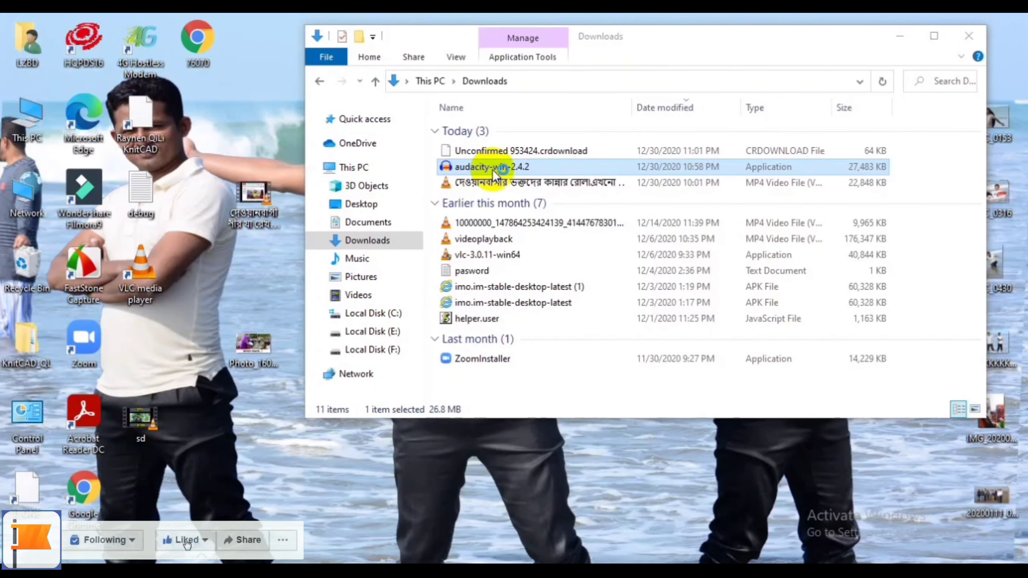
pyautogui.click(900, 37)
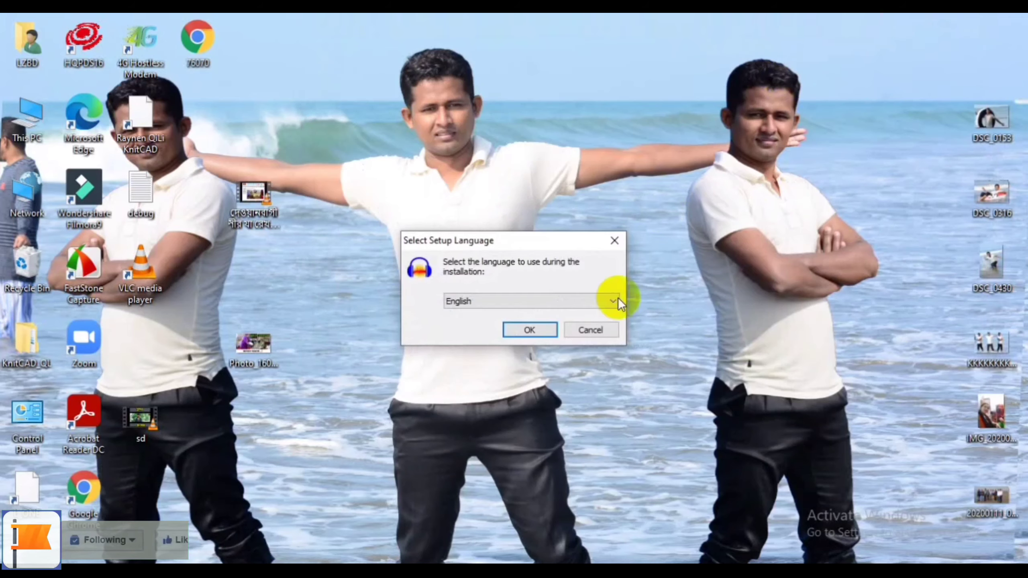
# - Select English as the setup language and confirm it
pyautogui.click(606, 302)
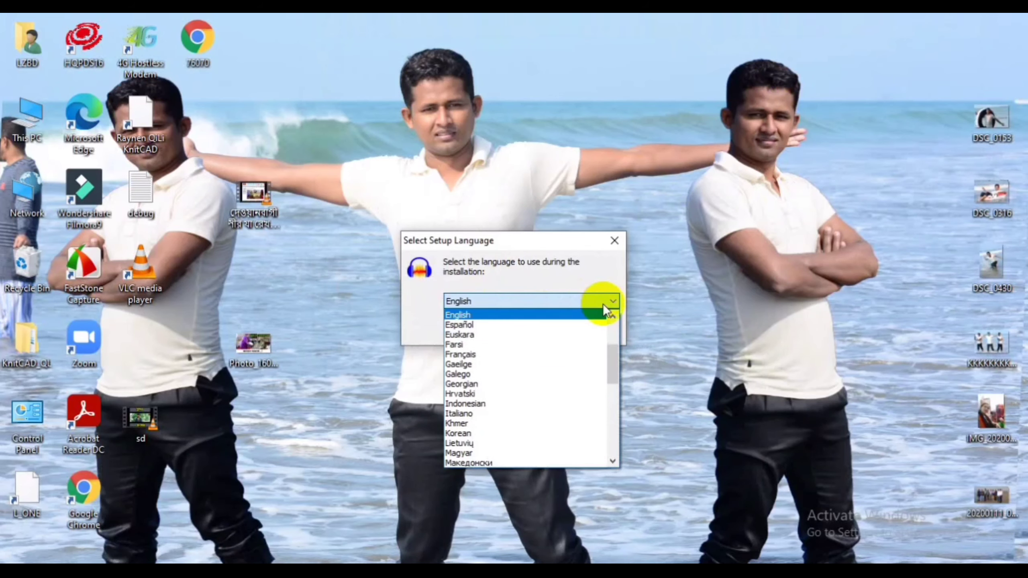
pyautogui.click(488, 315)
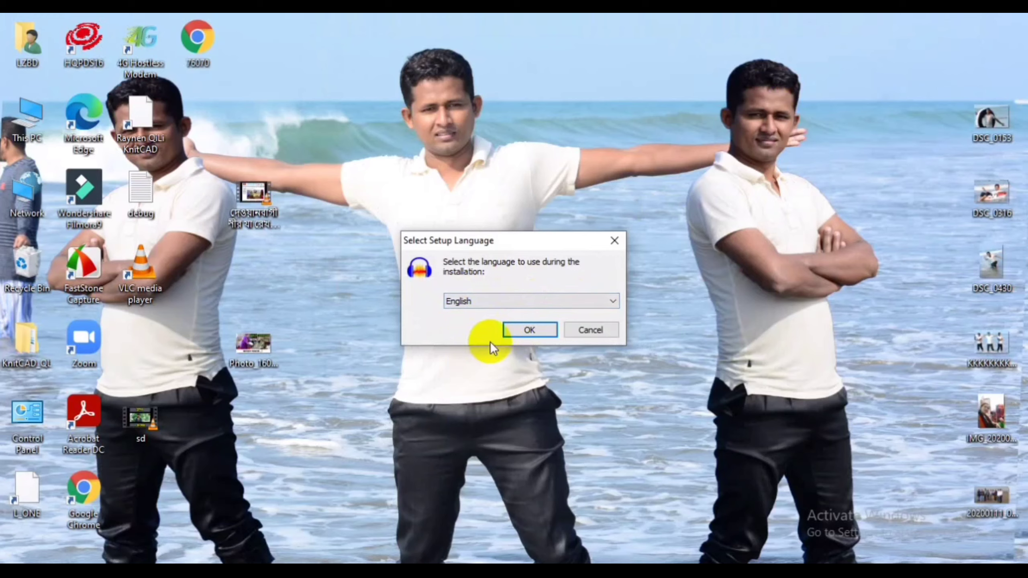
pyautogui.click(526, 330)
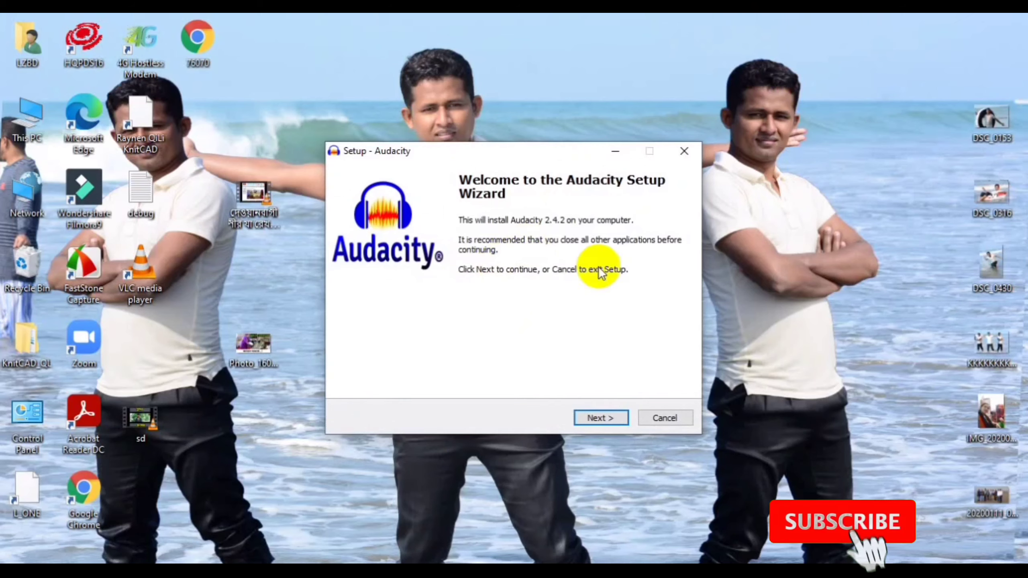
# - Advance the setup wizard past the license information and accept C:\Program Files (x86)\Audacity as the destination folder
pyautogui.click(602, 417)
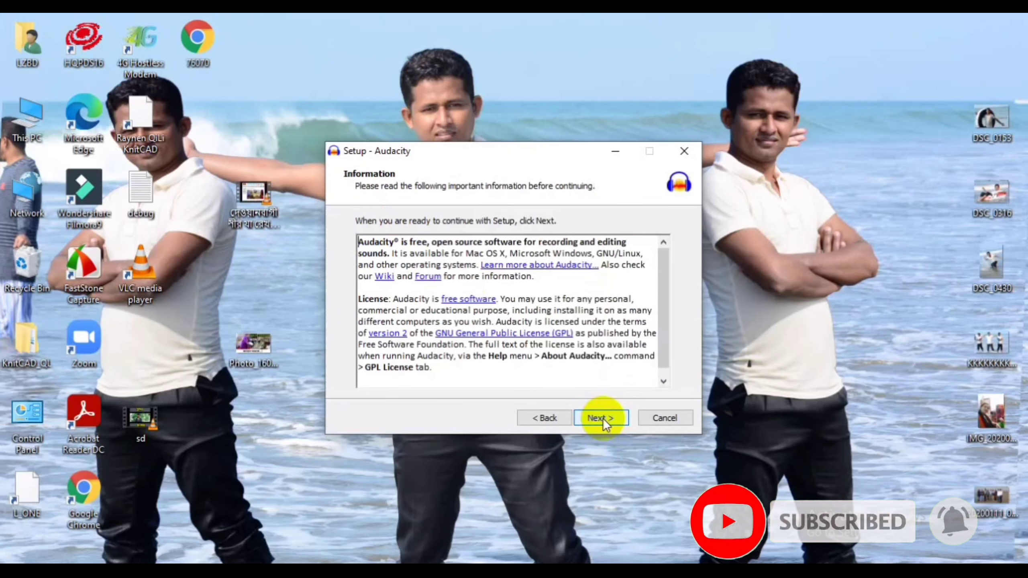
pyautogui.scroll(-1, 598, 295)
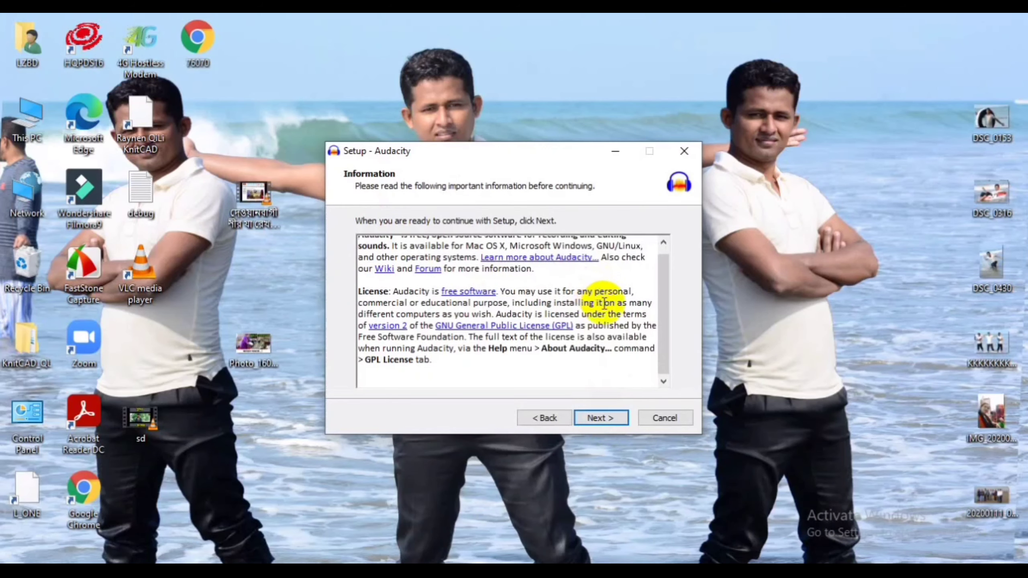
pyautogui.click(596, 418)
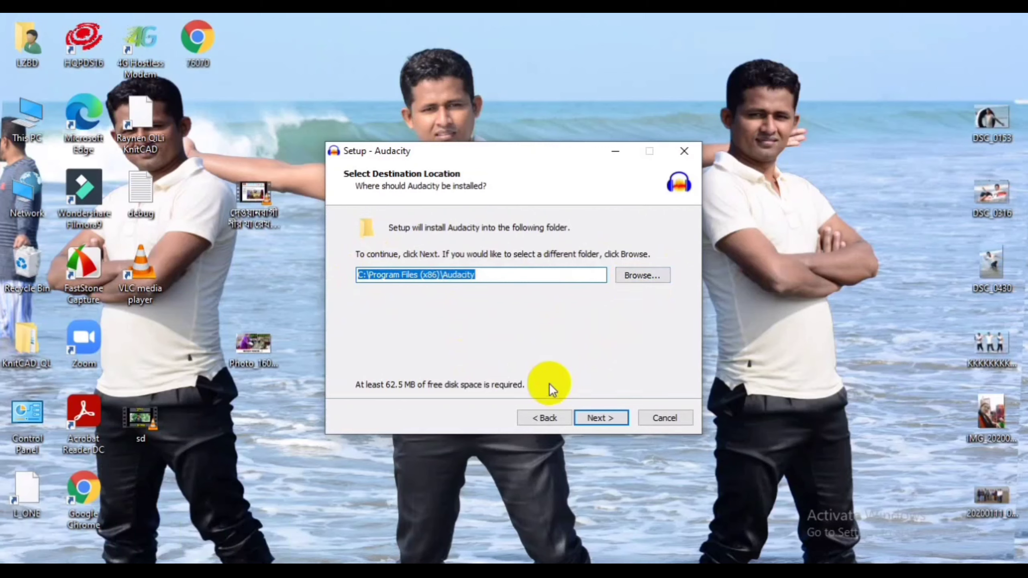
pyautogui.click(593, 418)
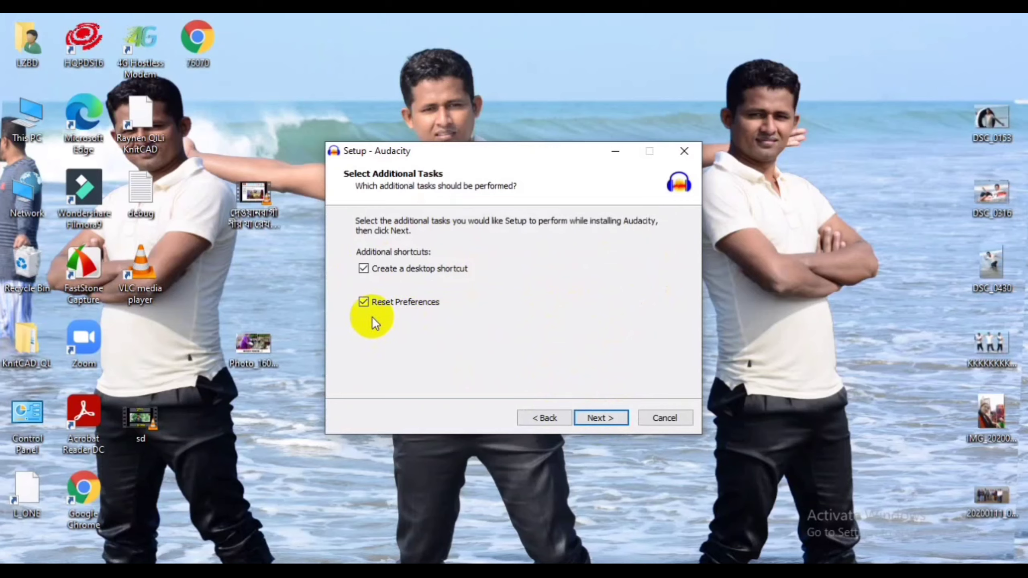
# - Turn off Reset Preferences while keeping the desktop shortcut option, and start the Audacity installation
pyautogui.click(410, 301)
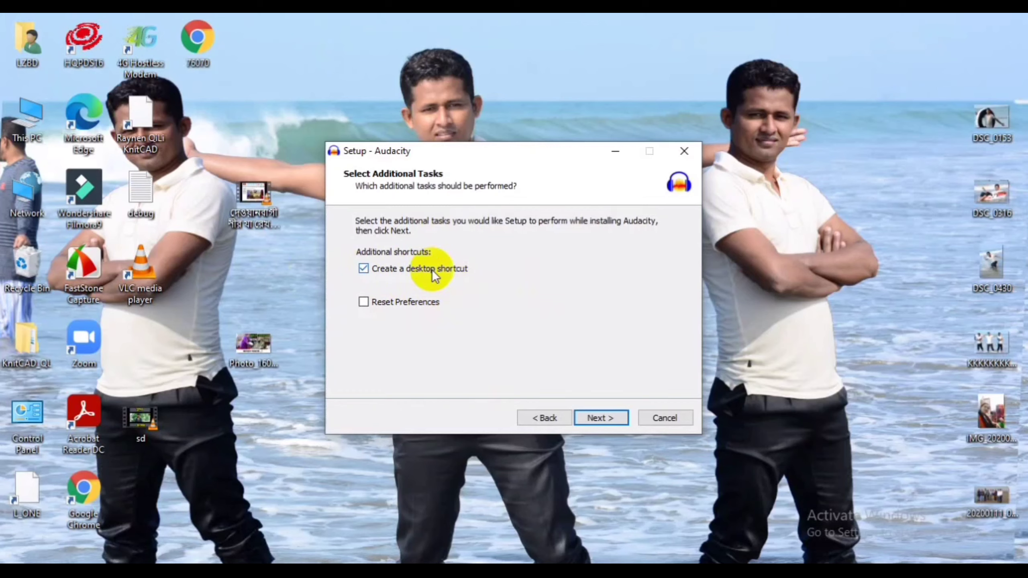
pyautogui.click(606, 414)
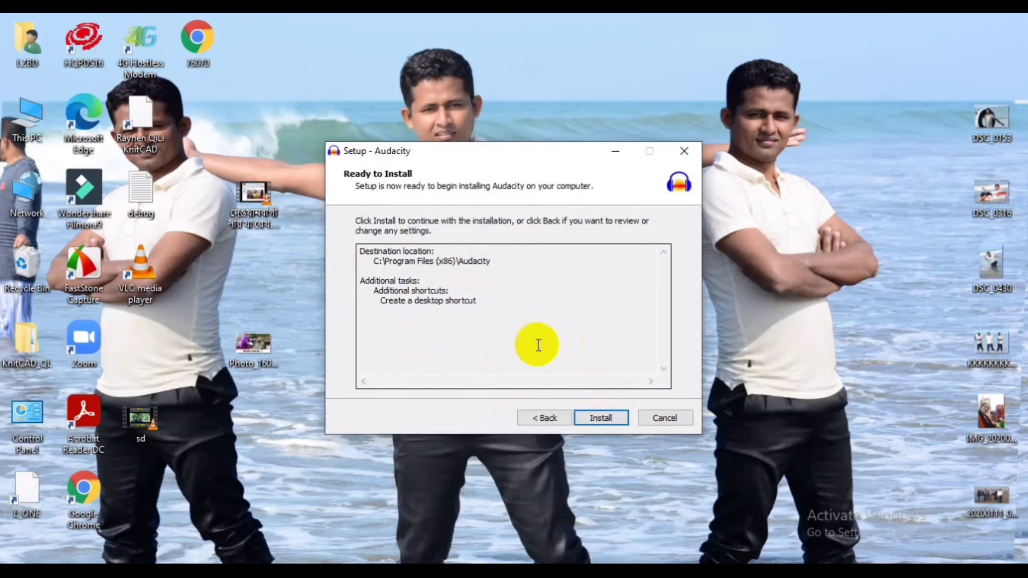
pyautogui.click(601, 419)
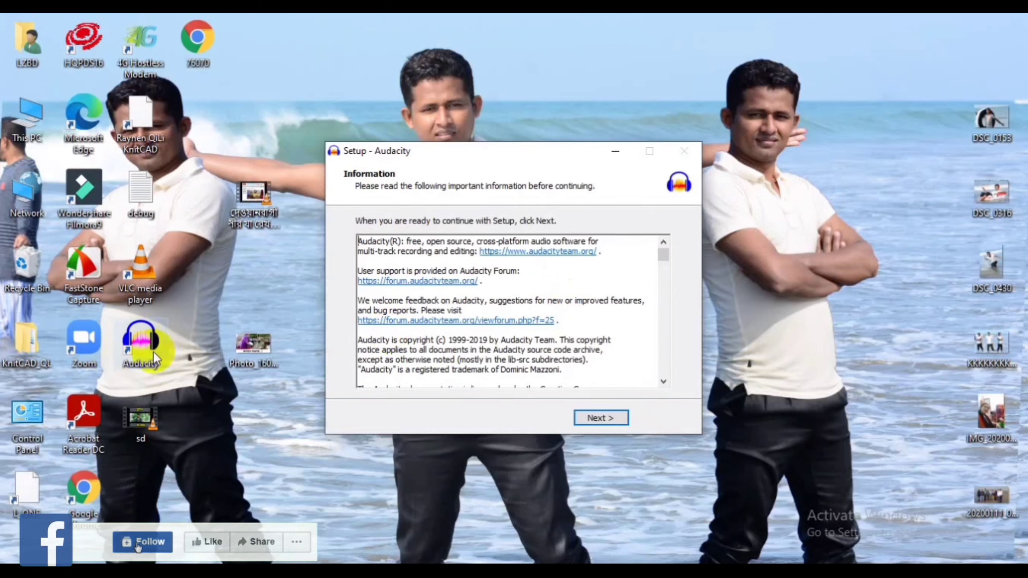
# - Continue past the post-install information and finish the setup with Launch Audacity enabled
pyautogui.scroll(-5, 517, 309)
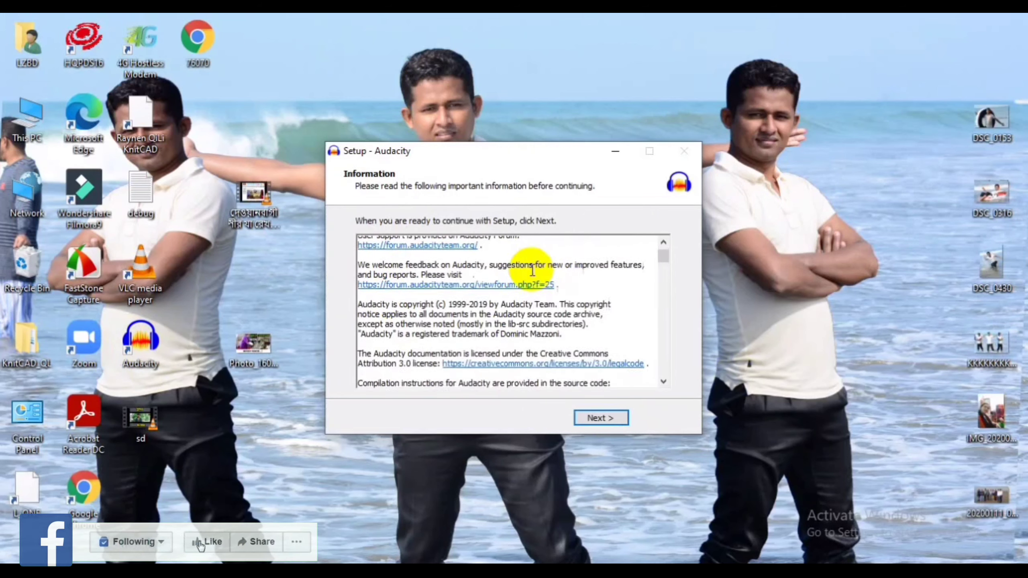
pyautogui.click(601, 418)
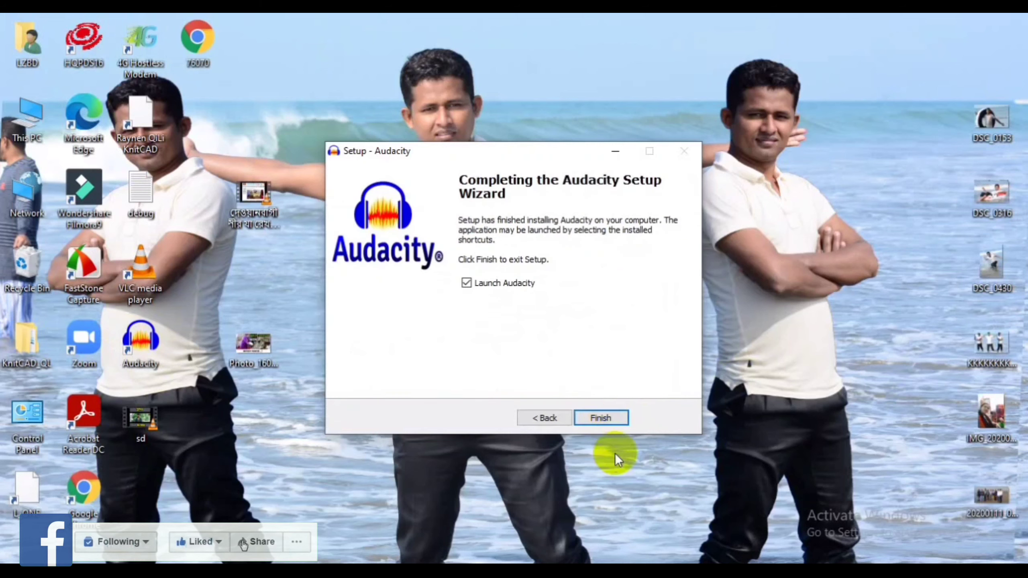
pyautogui.click(617, 417)
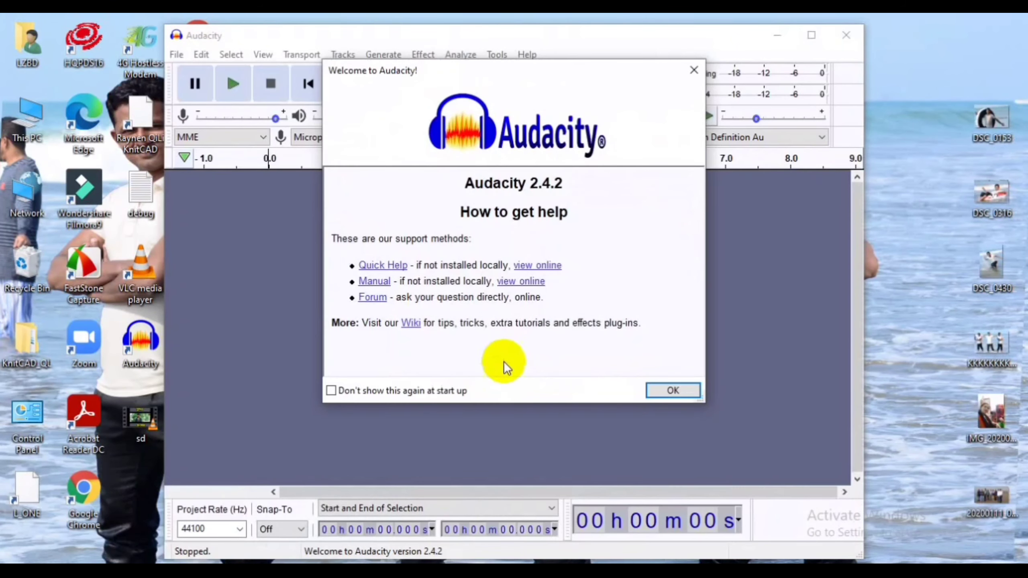
# - Dismiss the Audacity welcome dialog, maximize the program window and clear the browser notification covering it
pyautogui.click(673, 391)
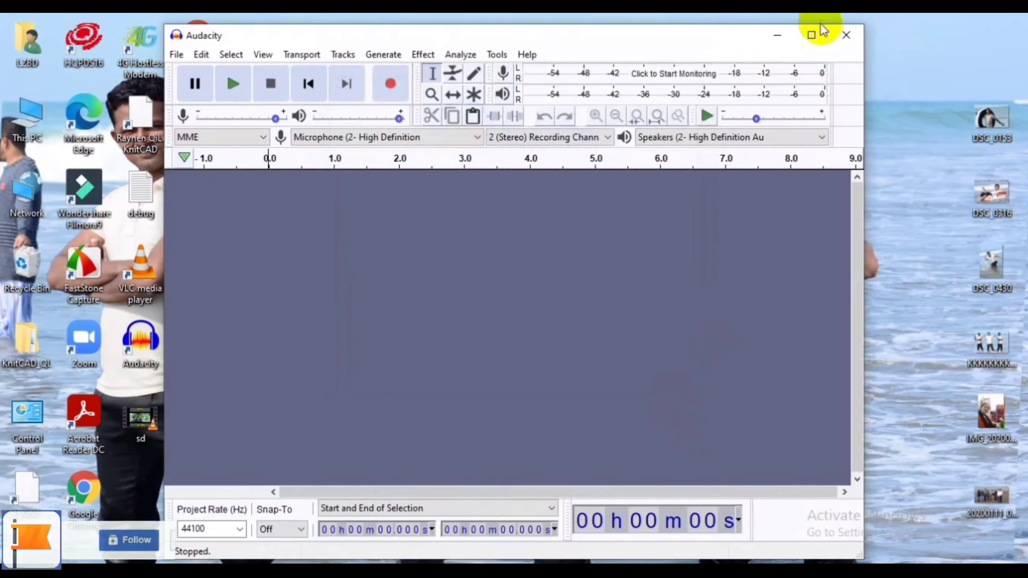
pyautogui.click(811, 35)
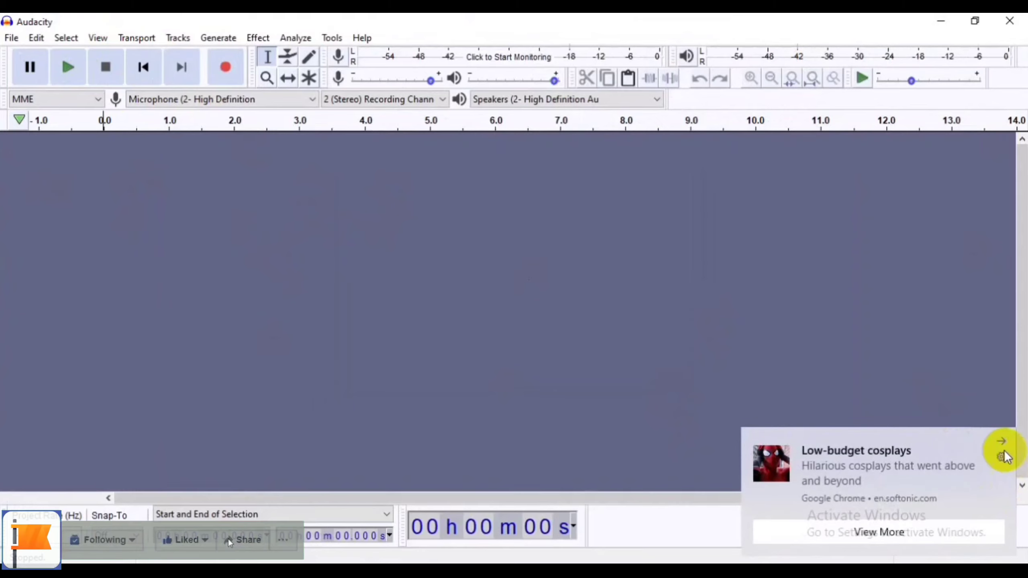
pyautogui.click(997, 441)
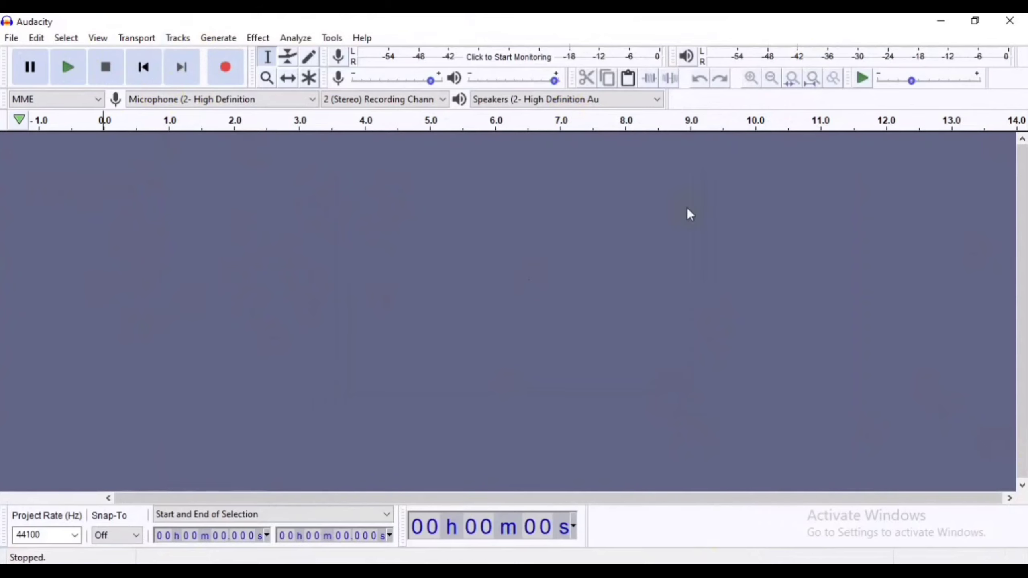
# - Bring up the import choices for the empty Audacity project
pyautogui.click(11, 37)
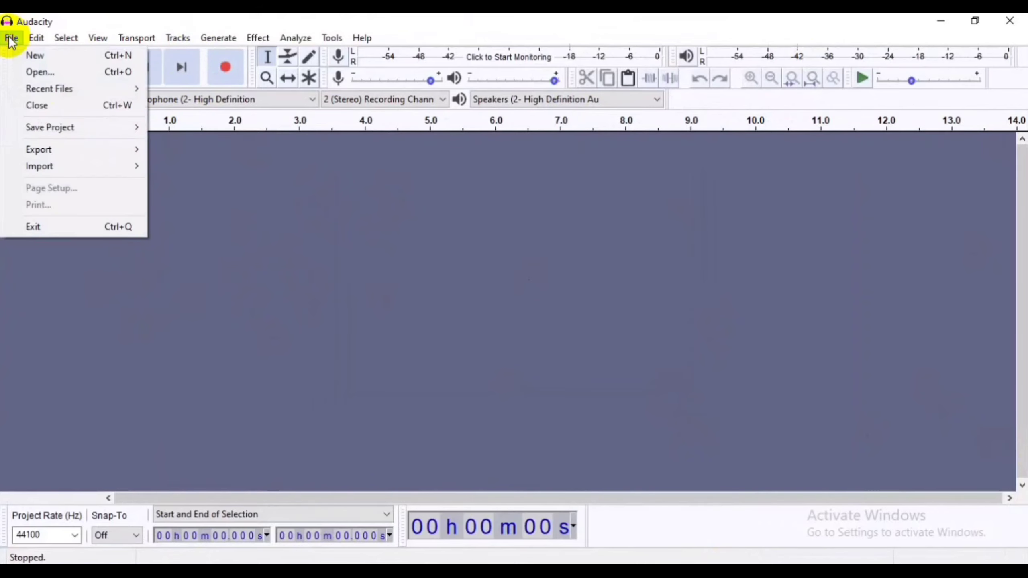
pyautogui.moveTo(61, 170)
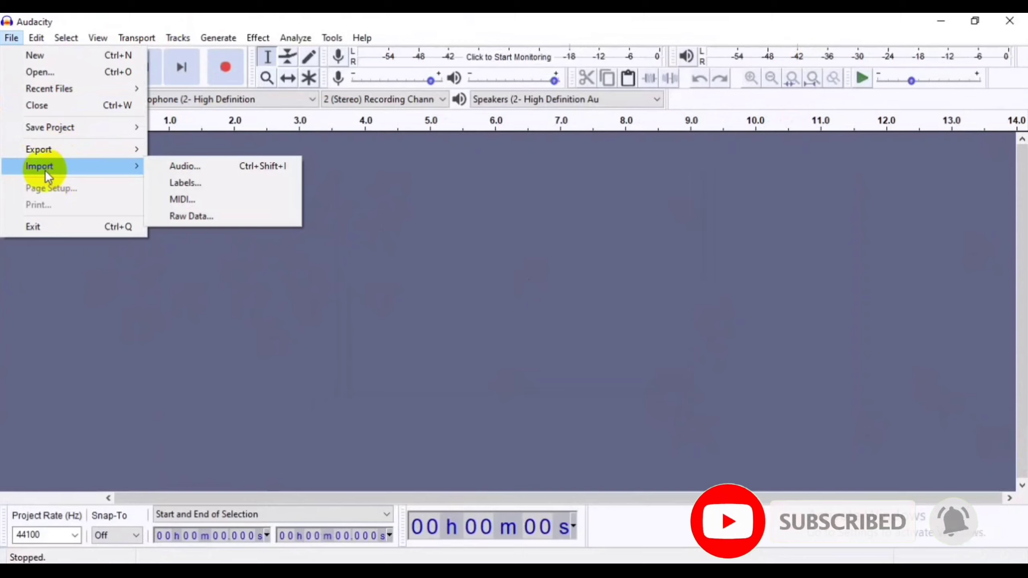